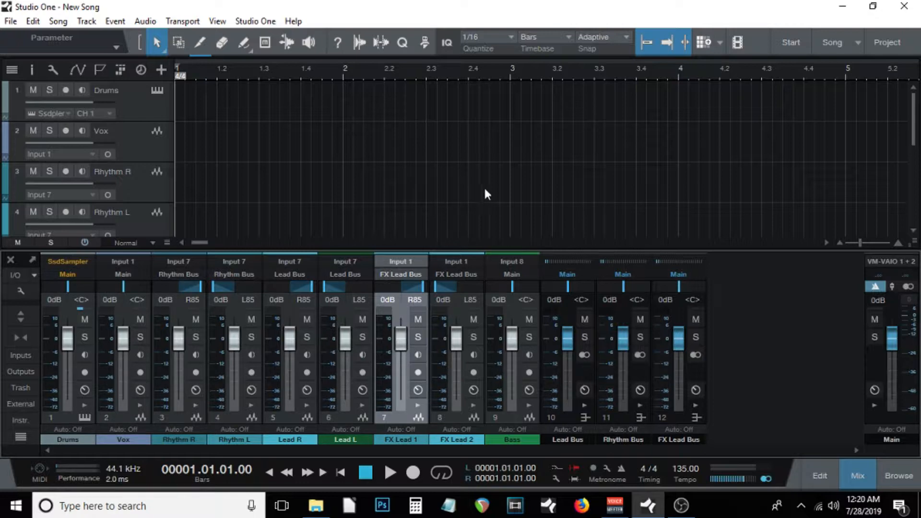
Step: Look over the FX Lead, Rhythm and Lead bus channels and the song's track list
{"action": "left_click", "coordinate": [678, 418]}
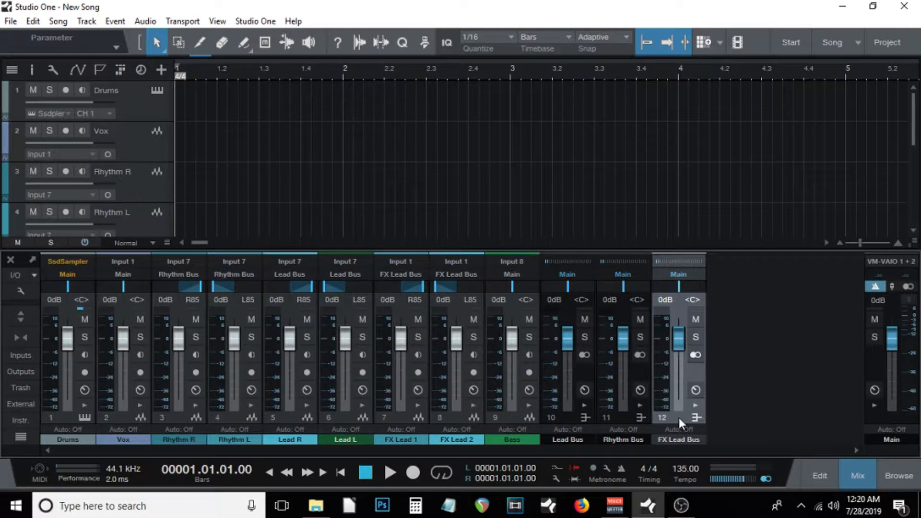
{"action": "left_click", "coordinate": [620, 413]}
{"action": "left_click", "coordinate": [571, 417]}
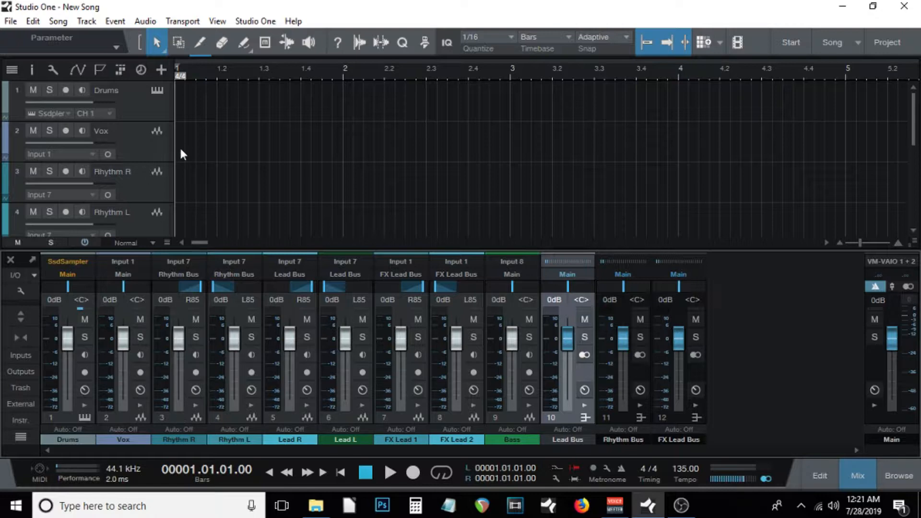
{"action": "scroll", "coordinate": [236, 138], "scroll_direction": "down", "scroll_amount": 6}
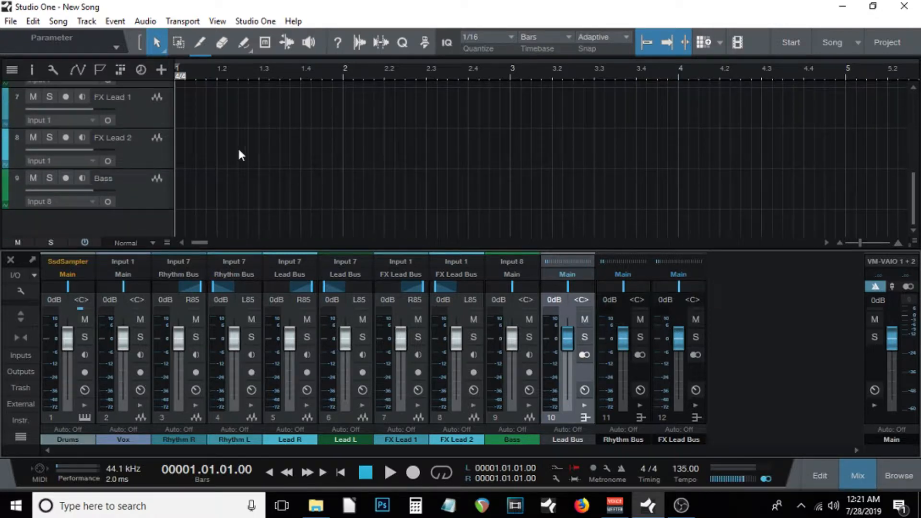
{"action": "scroll", "coordinate": [242, 158], "scroll_direction": "up", "scroll_amount": 3}
{"action": "scroll", "coordinate": [248, 170], "scroll_direction": "up", "scroll_amount": 3}
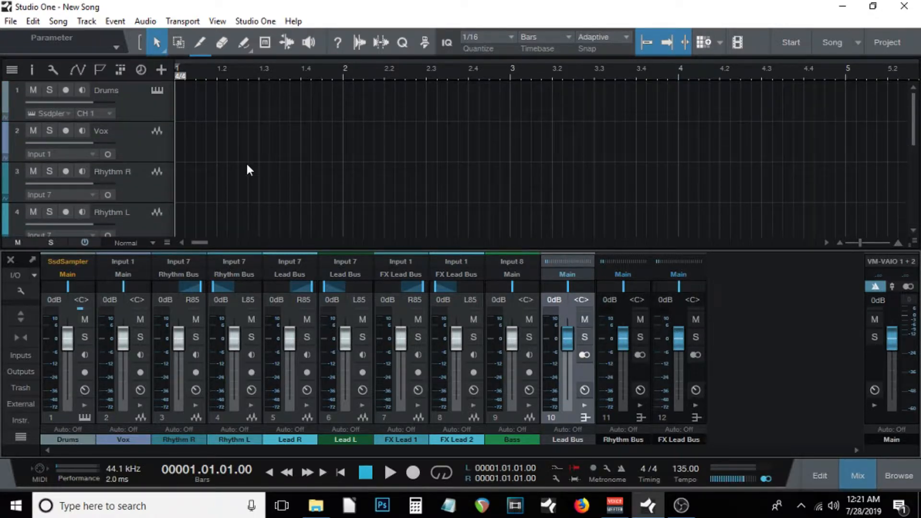
{"action": "scroll", "coordinate": [246, 168], "scroll_direction": "down", "scroll_amount": 2}
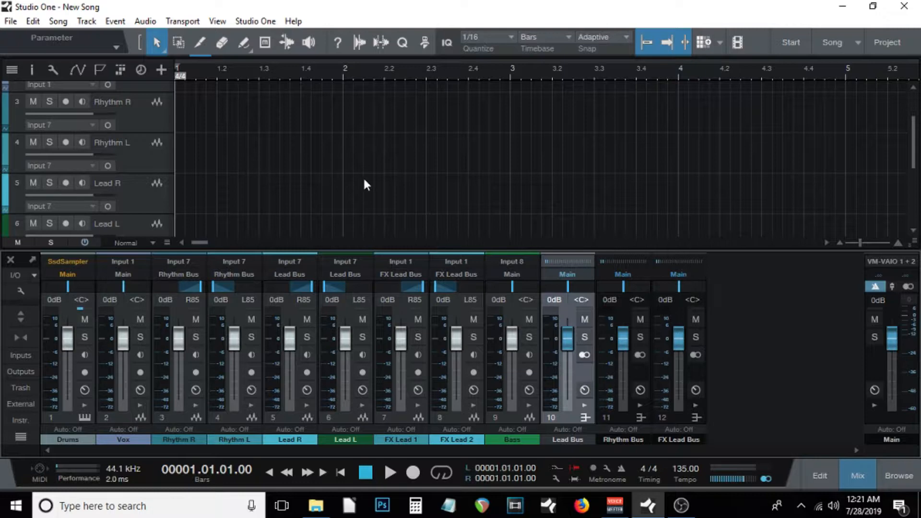
{"action": "scroll", "coordinate": [400, 172], "scroll_direction": "up", "scroll_amount": 2}
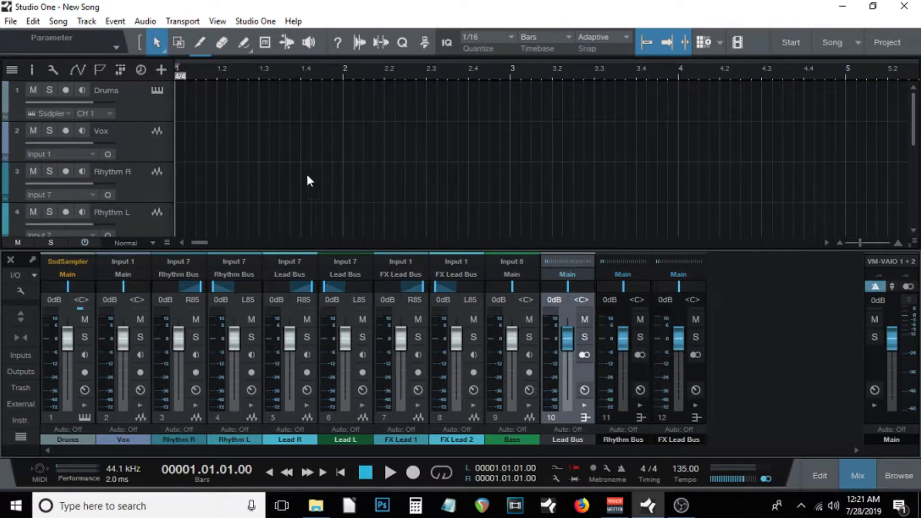
{"action": "scroll", "coordinate": [307, 178], "scroll_direction": "down", "scroll_amount": 2}
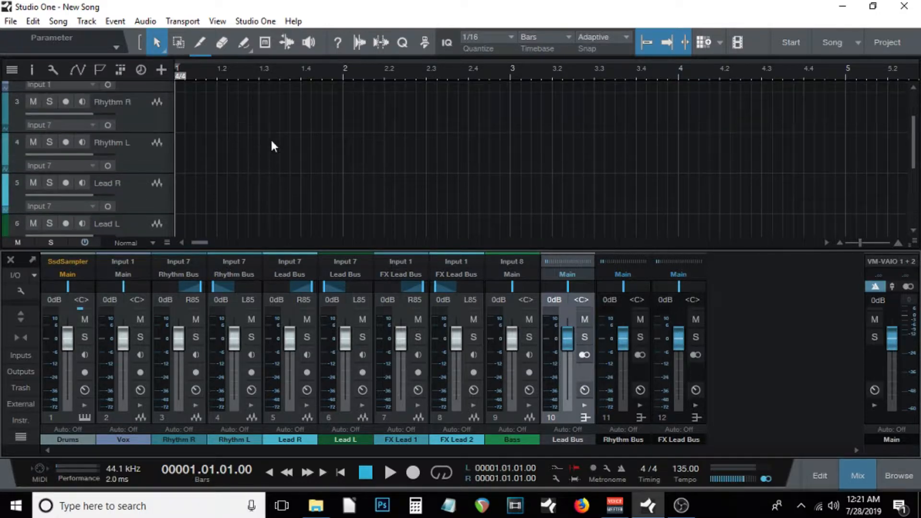
Step: Select the Rhythm R and Rhythm L tracks, and view the Rhythm L channel's inserts and sends before collapsing it
{"action": "left_click", "coordinate": [144, 111]}
{"action": "left_click", "coordinate": [138, 166]}
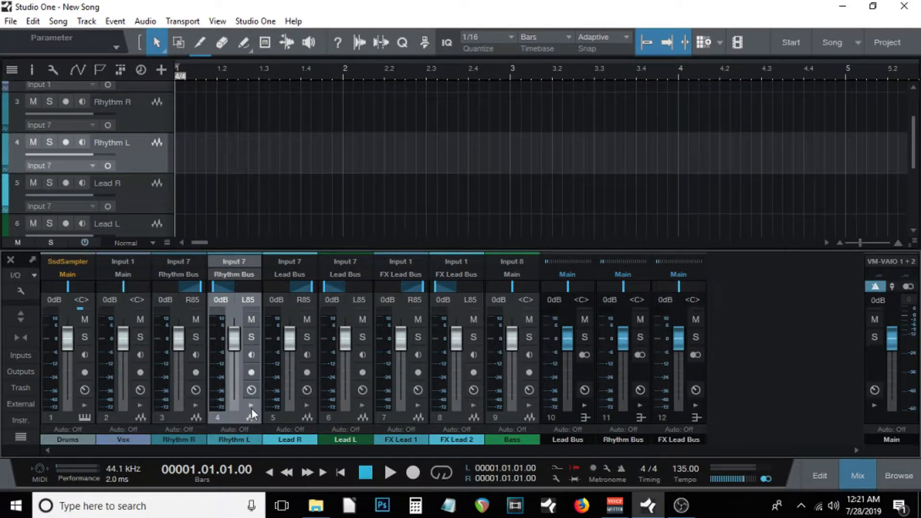
{"action": "left_click", "coordinate": [251, 405]}
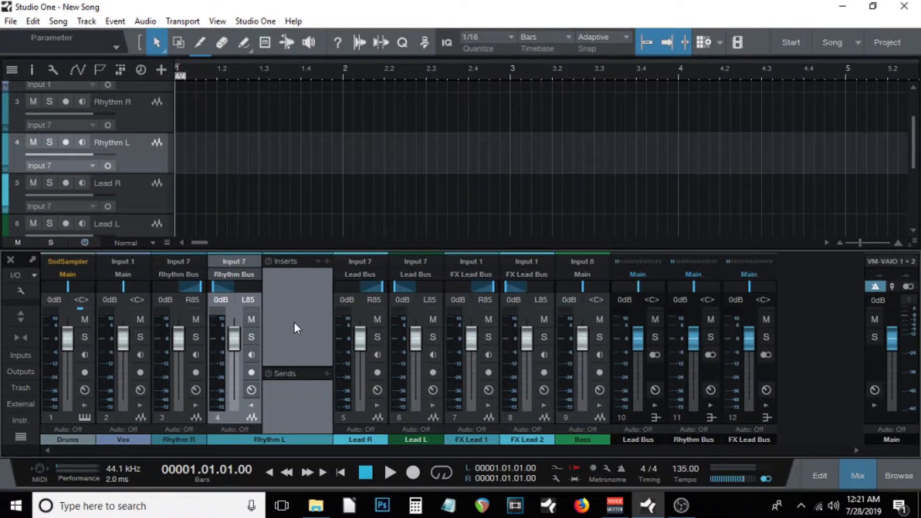
{"action": "left_click", "coordinate": [252, 404]}
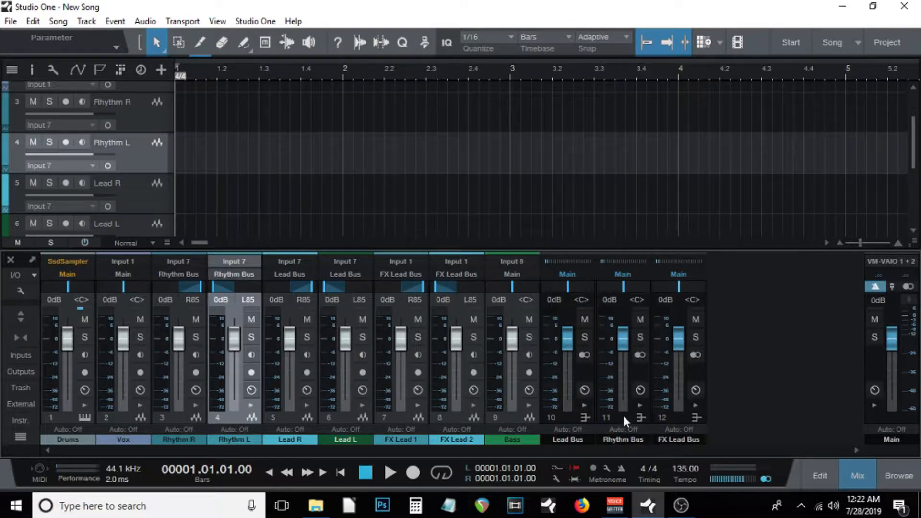
Step: Reorder the mixer so the Rhythm Bus comes before the Lead Bus
{"action": "left_click_drag", "start_coordinate": [623, 413], "coordinate": [549, 413]}
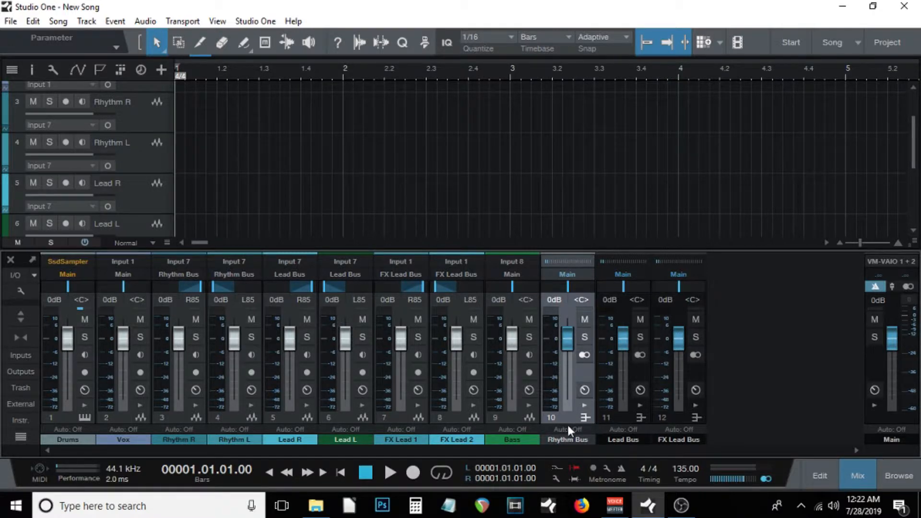
{"action": "left_click", "coordinate": [619, 415]}
{"action": "left_click", "coordinate": [683, 415]}
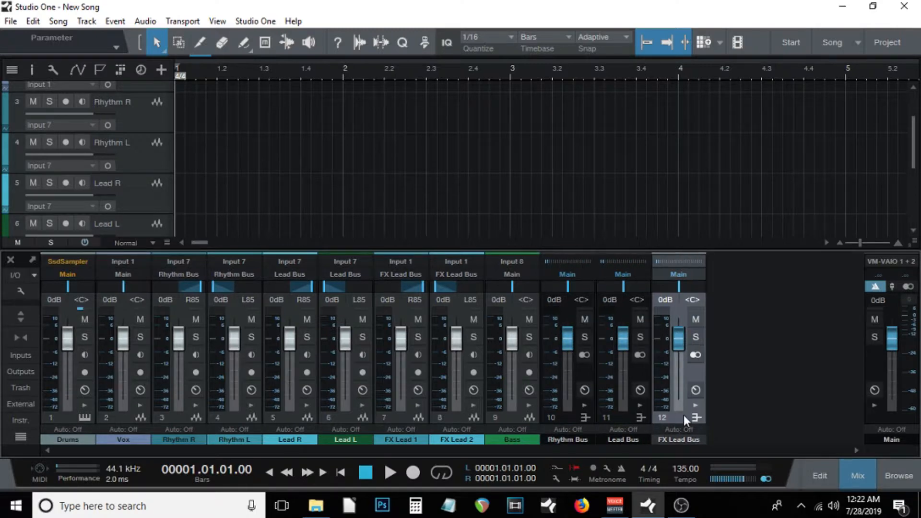
Step: Check the output routing of the rhythm, lead and FX lead channels without changing it
{"action": "left_click", "coordinate": [180, 268]}
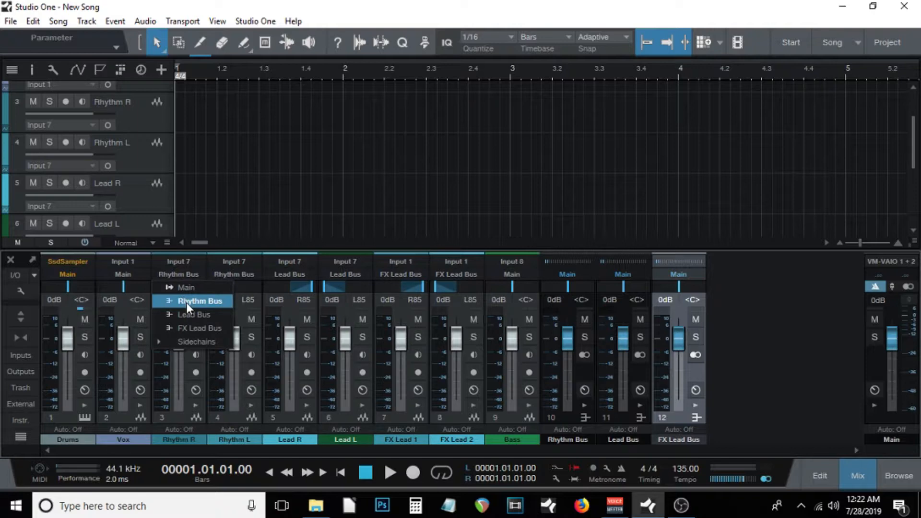
{"action": "left_click", "coordinate": [246, 269]}
{"action": "left_click", "coordinate": [251, 274]}
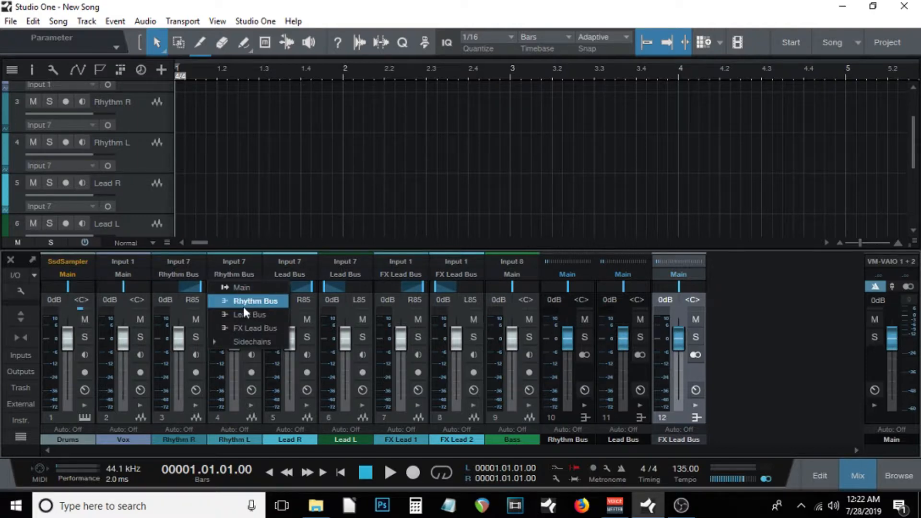
{"action": "left_click", "coordinate": [302, 275]}
{"action": "left_click", "coordinate": [295, 275]}
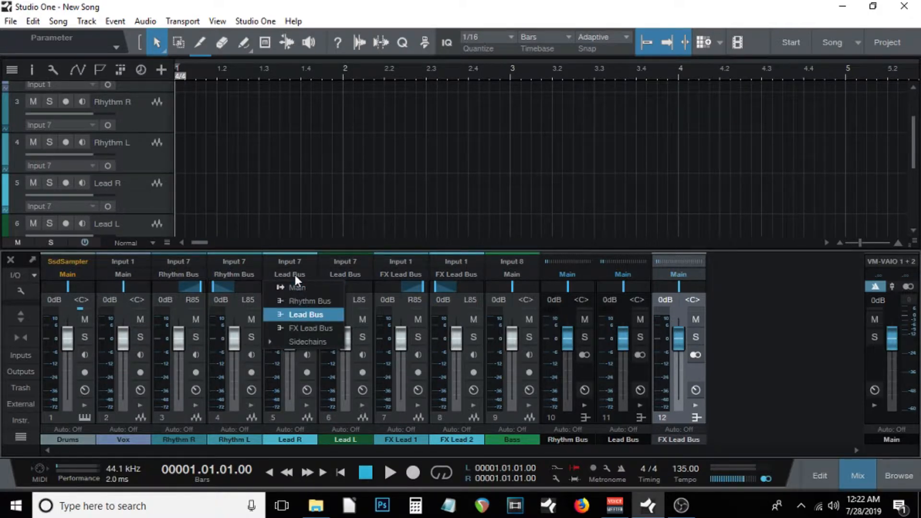
{"action": "left_click", "coordinate": [295, 275]}
{"action": "left_click", "coordinate": [394, 276]}
{"action": "left_click", "coordinate": [406, 278]}
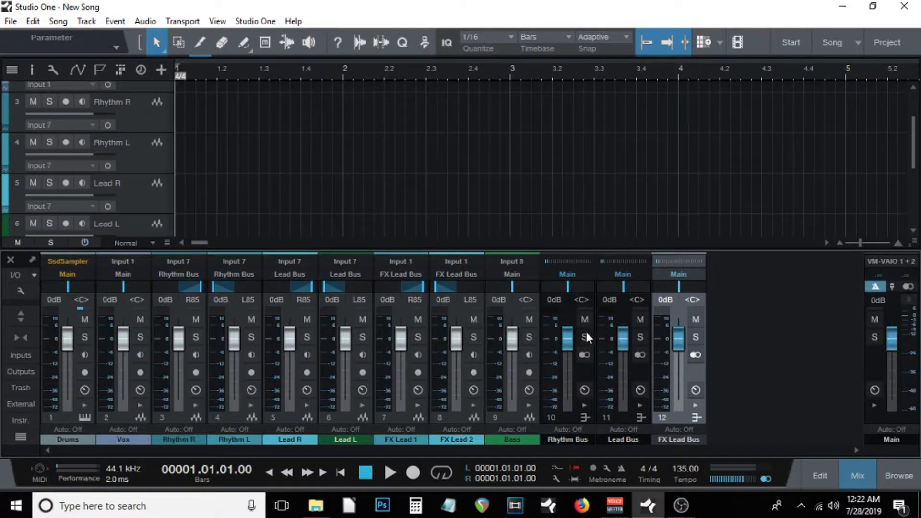
Step: Lower the Rhythm Bus volume to -5.0 dB and insert a Pro EQ on that bus
{"action": "mouse_move", "coordinate": [566, 338]}
{"action": "left_mouse_down"}
{"action": "mouse_move", "coordinate": [565, 370]}
{"action": "mouse_move", "coordinate": [569, 346]}
{"action": "left_mouse_up"}
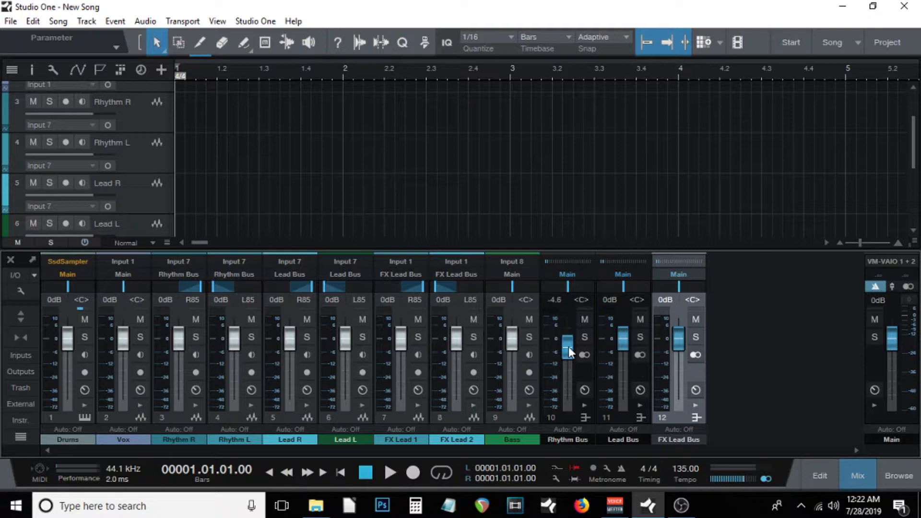
{"action": "left_click", "coordinate": [582, 407]}
{"action": "left_click", "coordinate": [655, 277]}
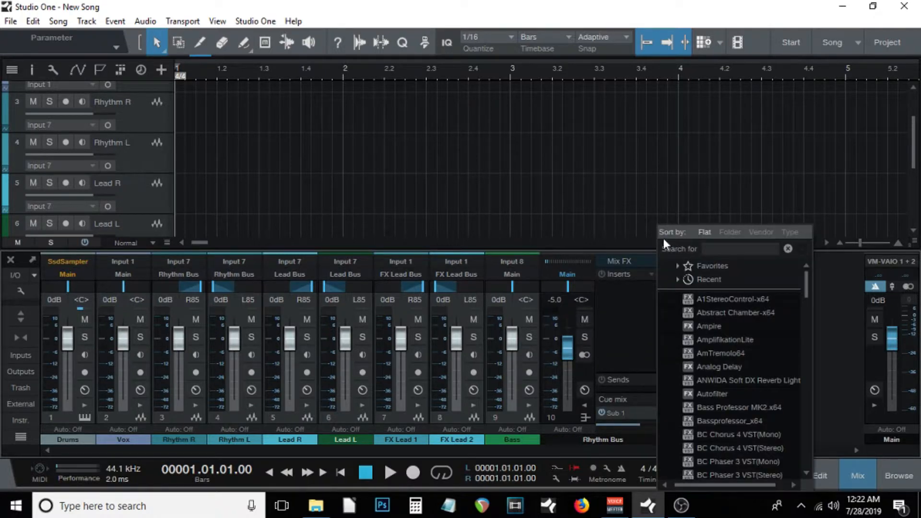
{"action": "scroll", "coordinate": [755, 336], "scroll_direction": "down", "scroll_amount": 20}
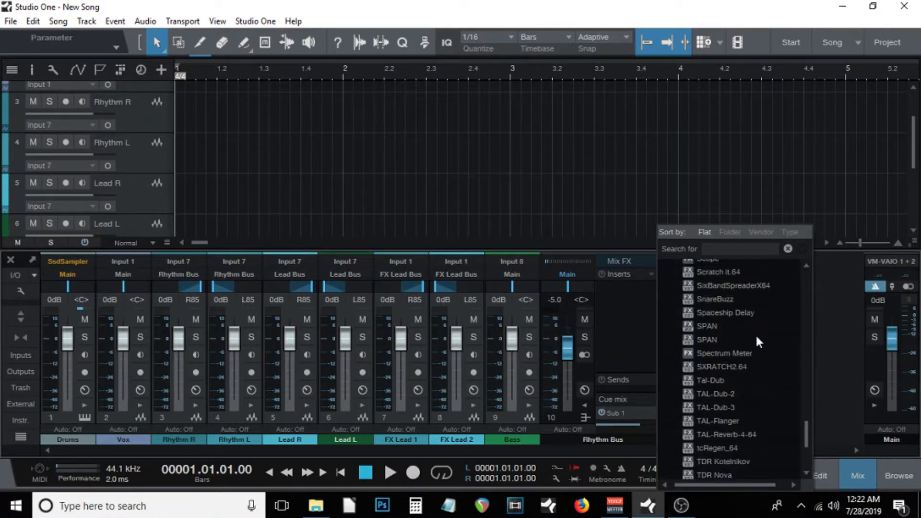
{"action": "scroll", "coordinate": [754, 333], "scroll_direction": "up", "scroll_amount": 5}
{"action": "double_click", "coordinate": [721, 271]}
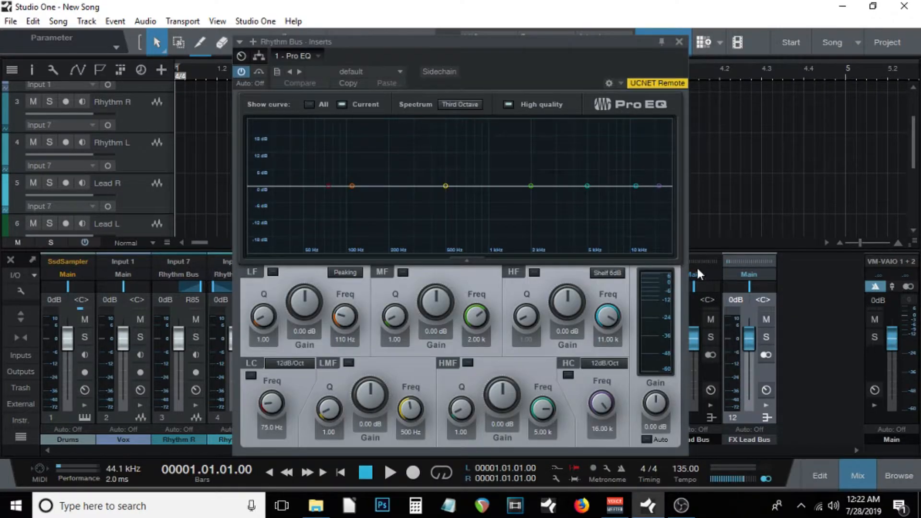
{"action": "left_click", "coordinate": [679, 43]}
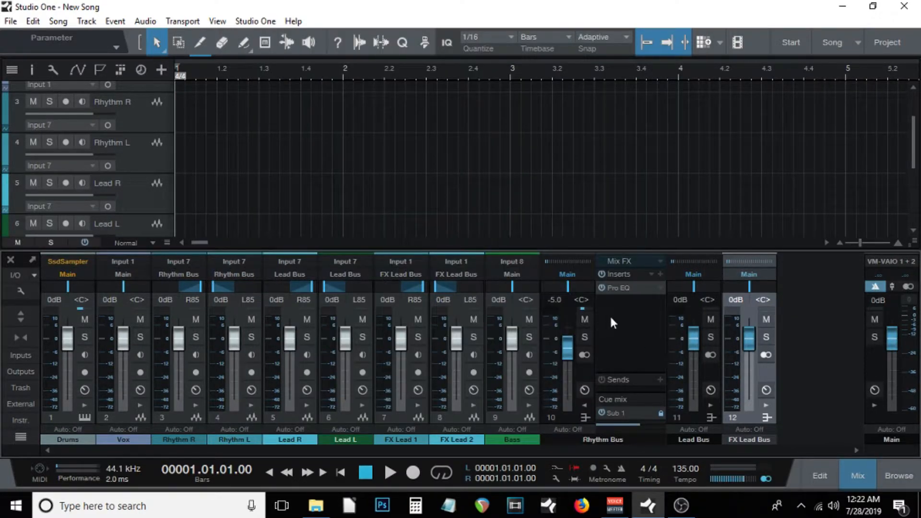
Step: Select the Rhythm Bus and the Rhythm R and Rhythm L channels that feed it, and collapse the bus's insert section
{"action": "left_click", "coordinate": [568, 420]}
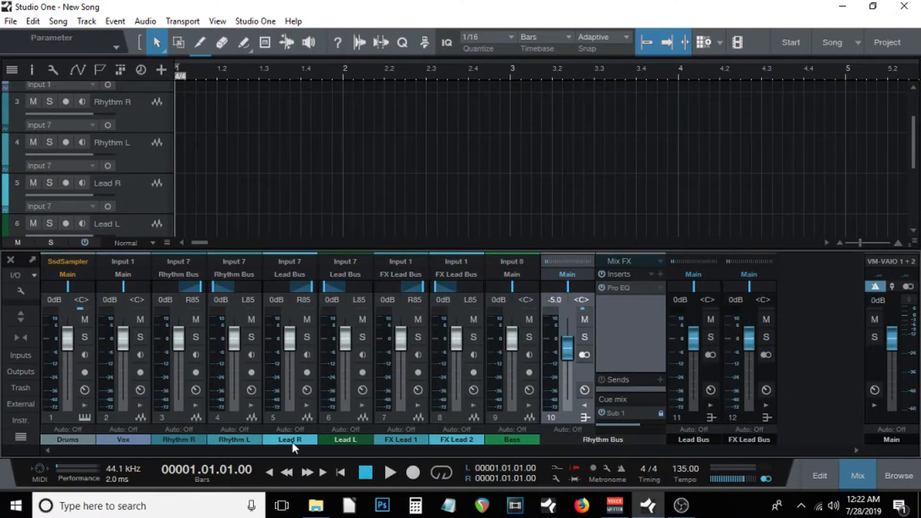
{"action": "left_click", "coordinate": [178, 424]}
{"action": "left_click", "coordinate": [234, 416]}
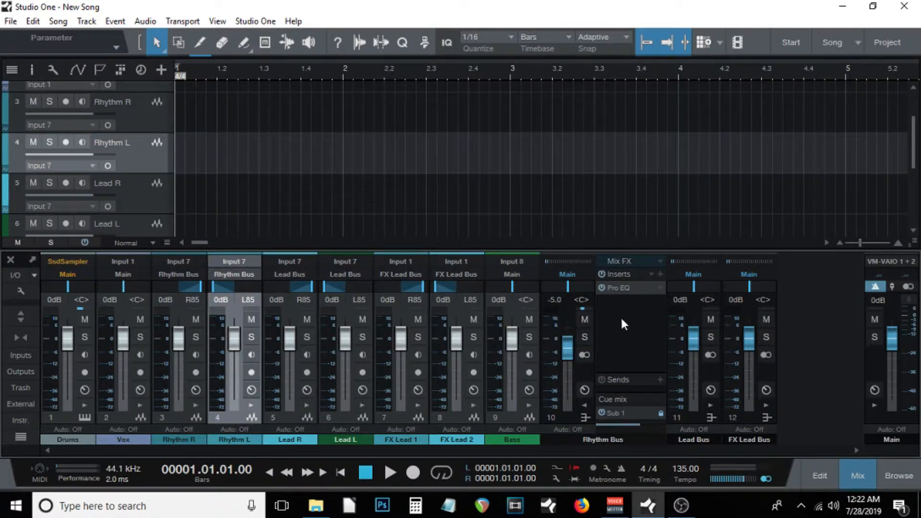
{"action": "left_click", "coordinate": [585, 405]}
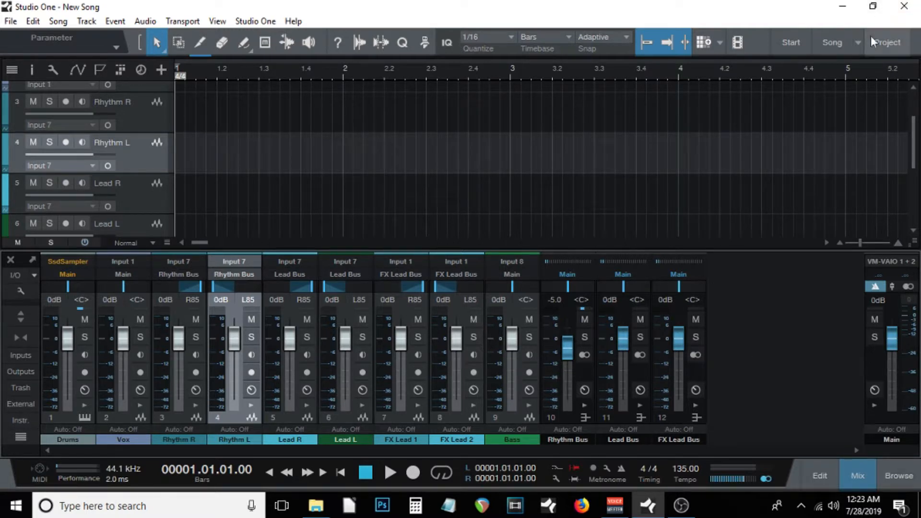
Step: Switch to the open song Bastard King and turn off the solo on the Drum Bus
{"action": "left_click", "coordinate": [857, 42]}
{"action": "left_click", "coordinate": [831, 76]}
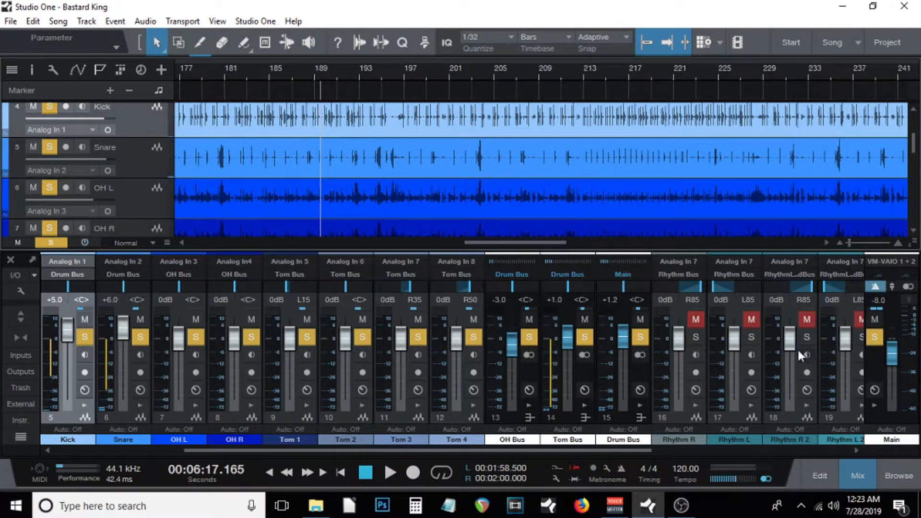
{"action": "left_click", "coordinate": [639, 338]}
Step: Hide the mixer and look through the song's vocal and drum tracks, selecting the Tom 1 track
{"action": "left_click", "coordinate": [849, 473]}
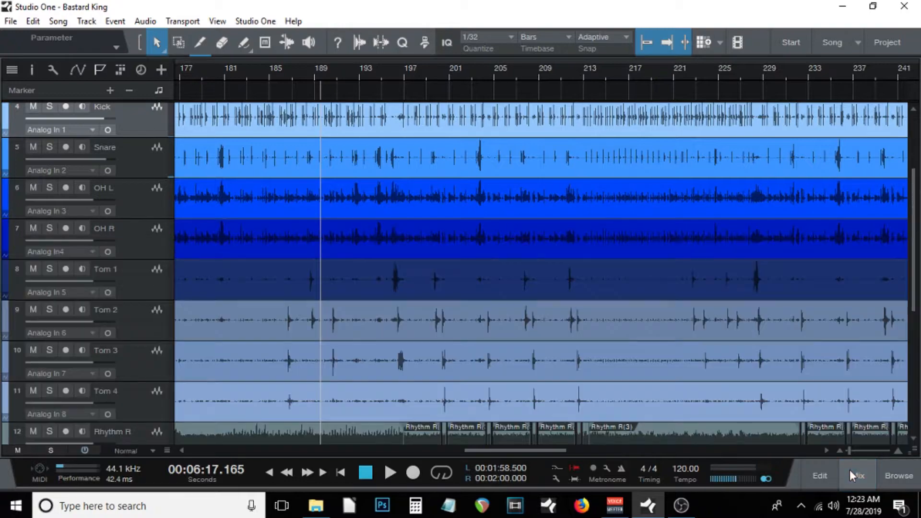
{"action": "scroll", "coordinate": [372, 286], "scroll_direction": "up", "scroll_amount": 3}
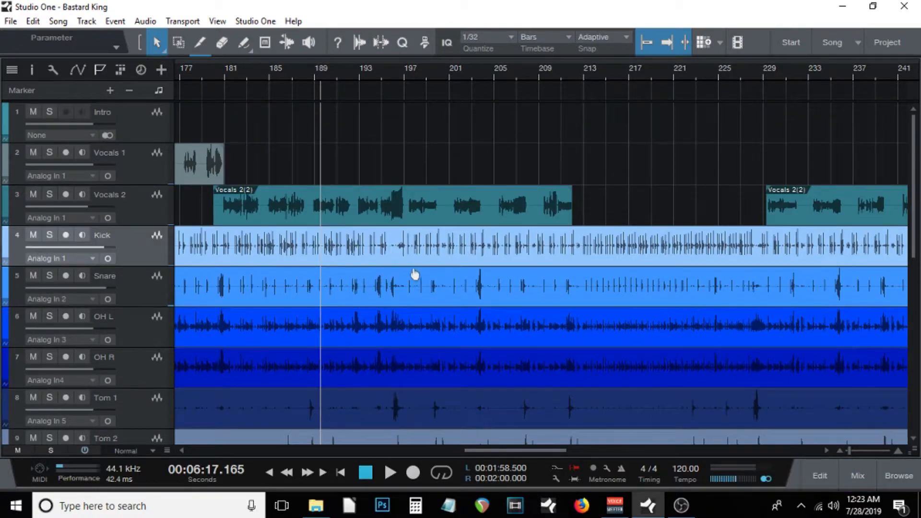
{"action": "scroll", "coordinate": [574, 131], "scroll_direction": "down", "scroll_amount": 3}
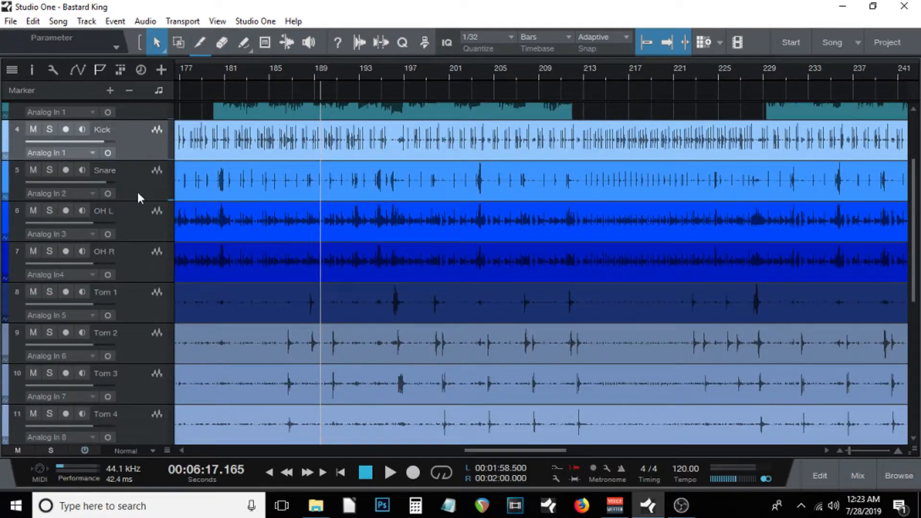
{"action": "left_click", "coordinate": [137, 270]}
{"action": "scroll", "coordinate": [137, 295], "scroll_direction": "down", "scroll_amount": 1}
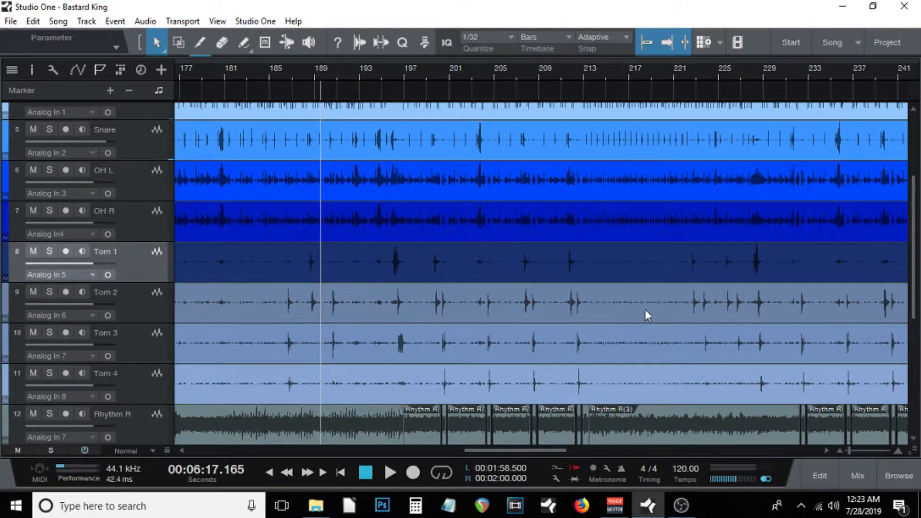
Step: Show the mixer again, expand the Drum Bus inserts and view the Mixverb settings before closing its window
{"action": "left_click", "coordinate": [857, 470]}
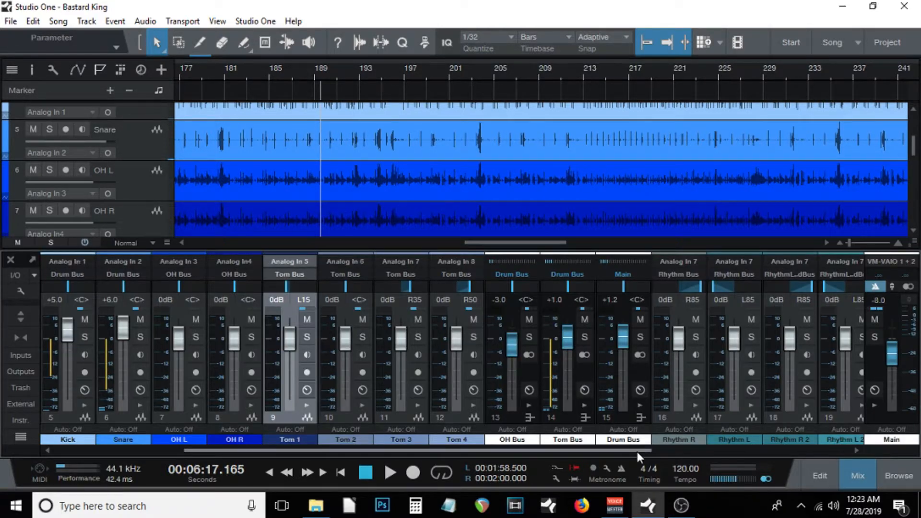
{"action": "left_click_drag", "start_coordinate": [636, 451], "coordinate": [663, 450]}
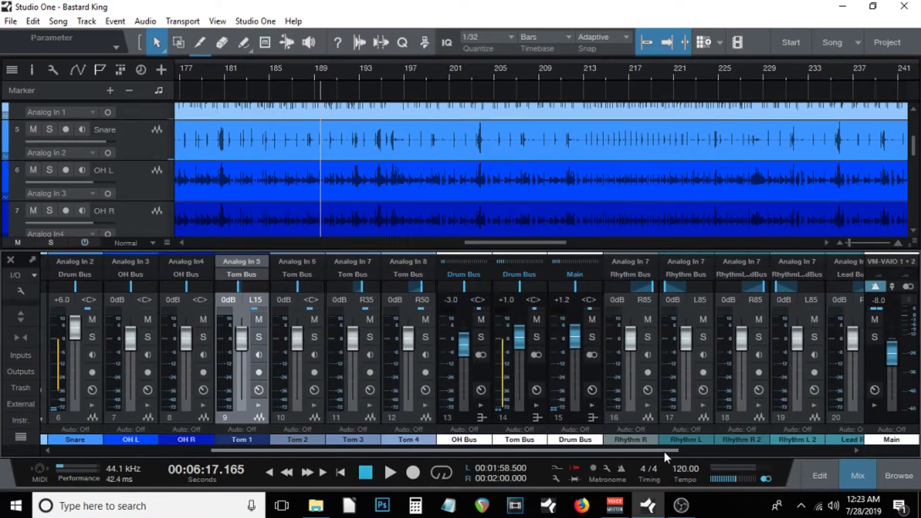
{"action": "left_click", "coordinate": [576, 418]}
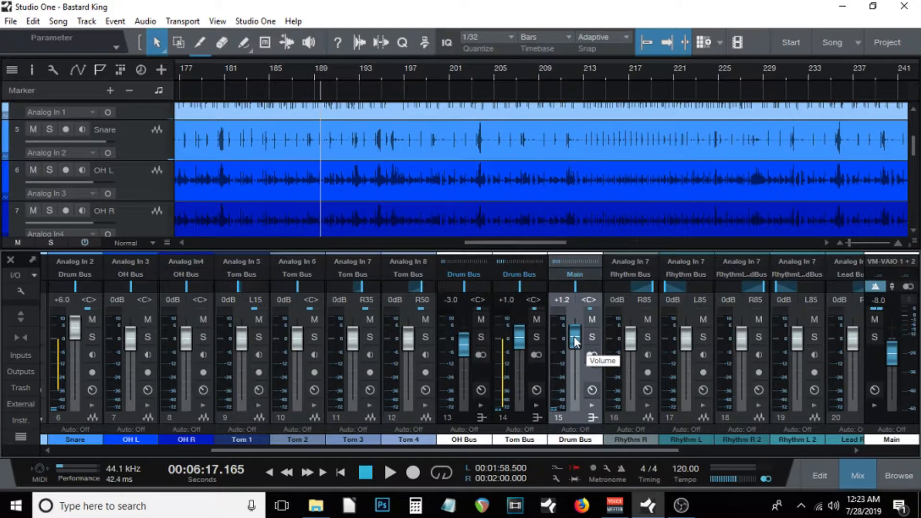
{"action": "left_click", "coordinate": [592, 404]}
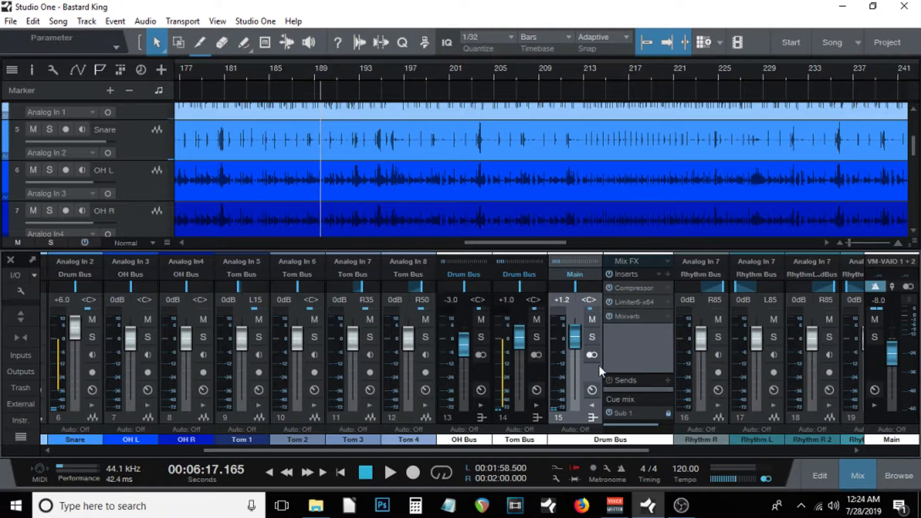
{"action": "double_click", "coordinate": [642, 315]}
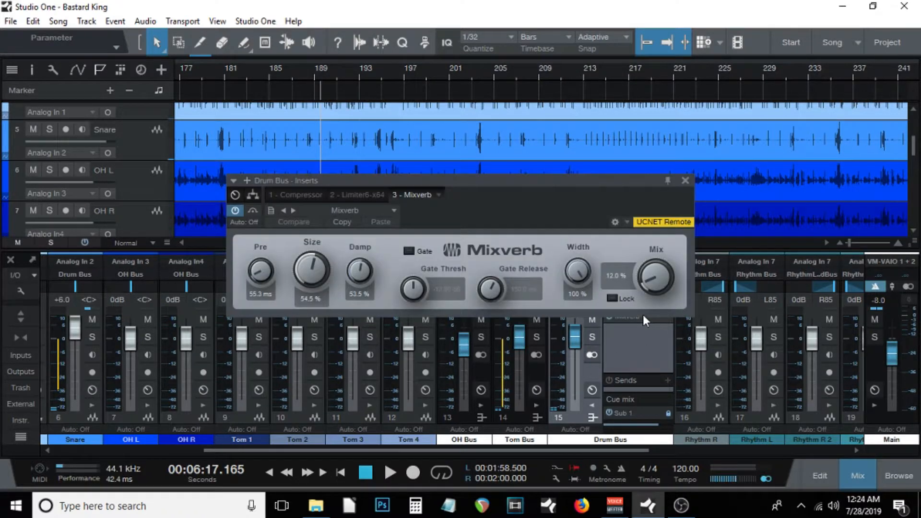
{"action": "left_click", "coordinate": [685, 180]}
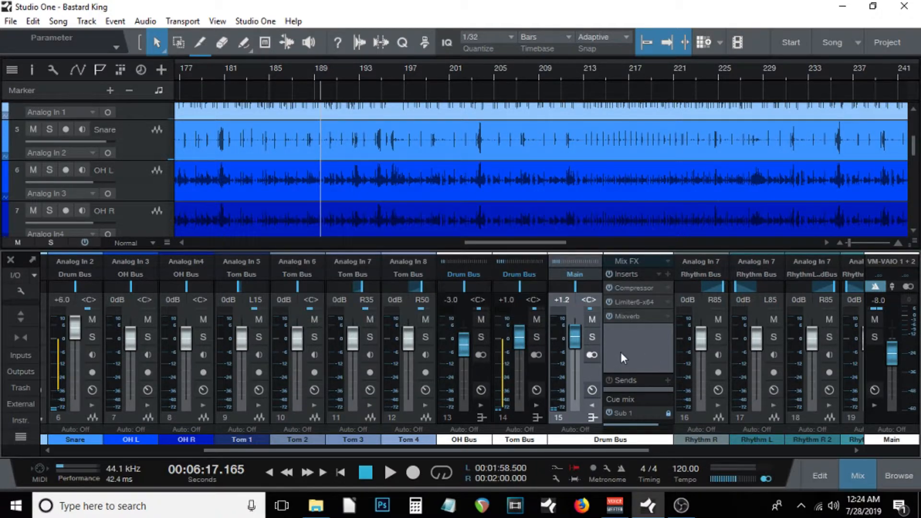
Step: Solo the Drum Bus, look through the drum tracks soloed along with it, and turn the solo off again
{"action": "left_click", "coordinate": [592, 337]}
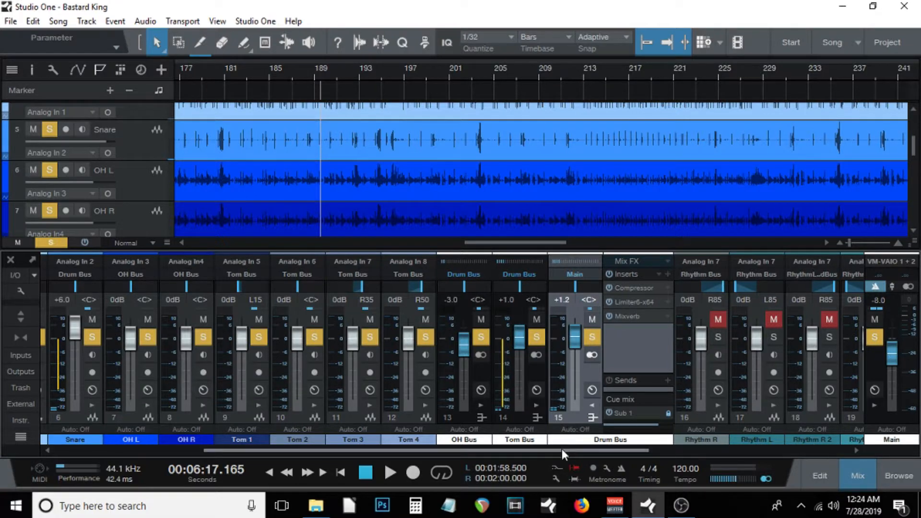
{"action": "scroll", "coordinate": [134, 192], "scroll_direction": "down", "scroll_amount": 3}
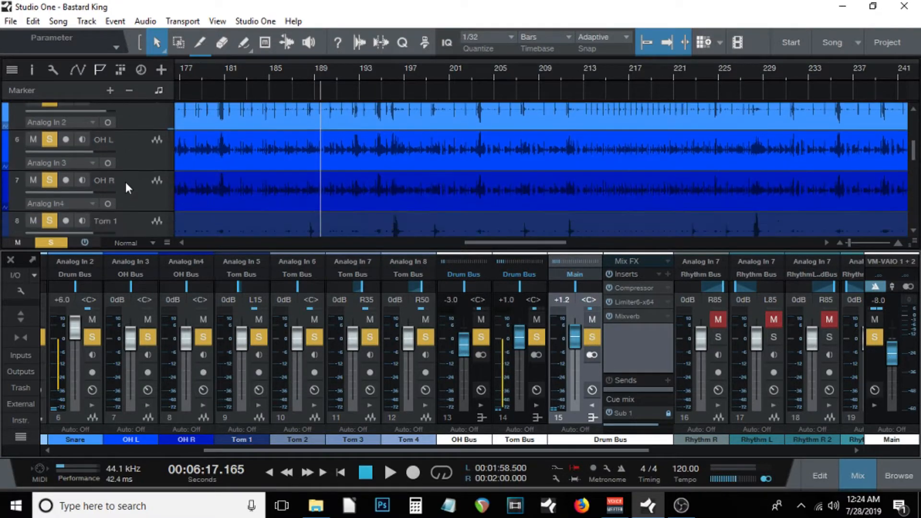
{"action": "scroll", "coordinate": [126, 182], "scroll_direction": "down", "scroll_amount": 2}
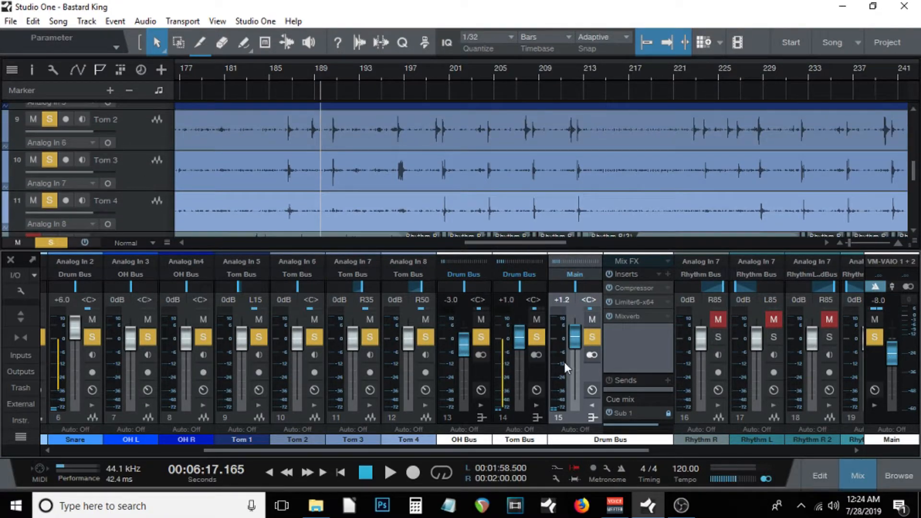
{"action": "left_click", "coordinate": [592, 338]}
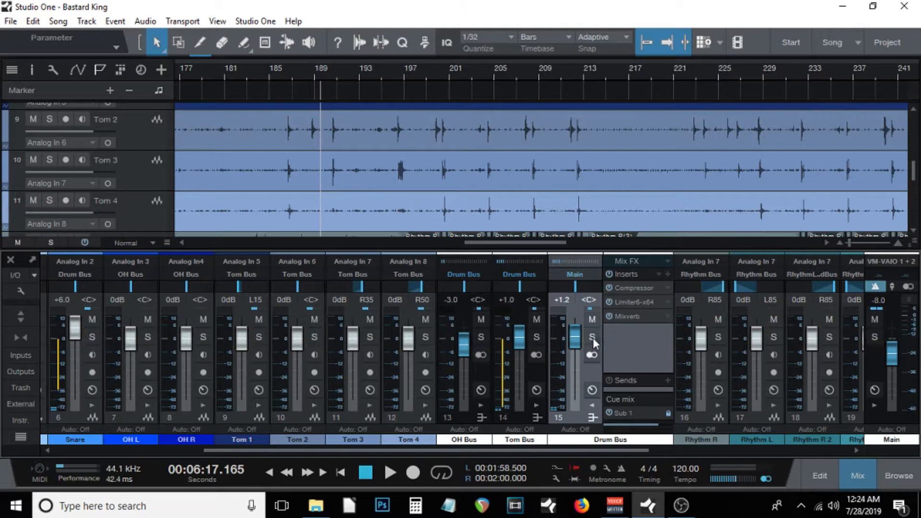
Step: Collapse the Drum Bus insert section and select the Main output channel
{"action": "left_click", "coordinate": [591, 404]}
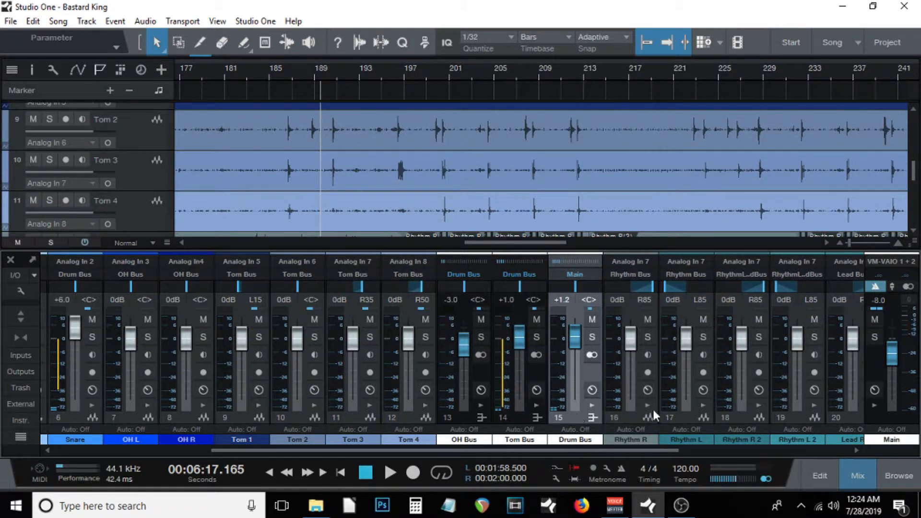
{"action": "left_click", "coordinate": [876, 414]}
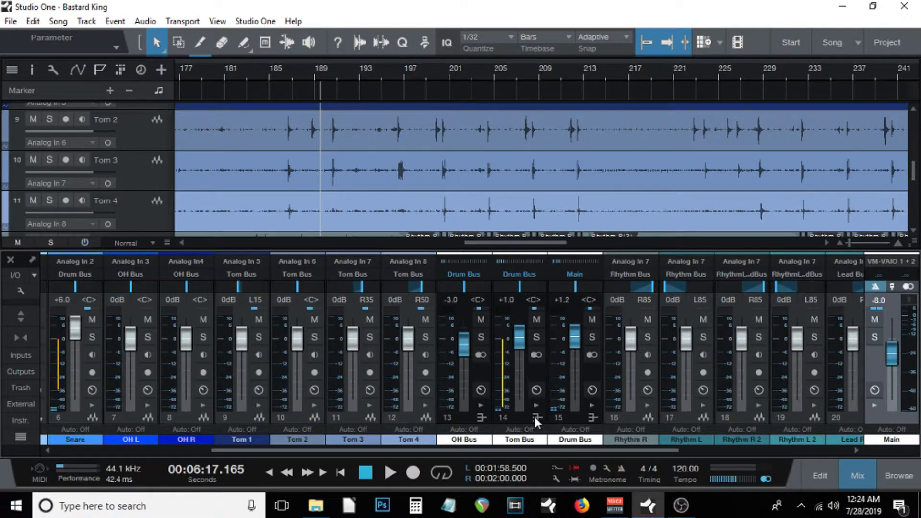
Step: Select the Tom Bus channel, followed by the Tom 4, Tom 3, Tom 2 and Tom 1 tracks that feed it
{"action": "left_click", "coordinate": [519, 413]}
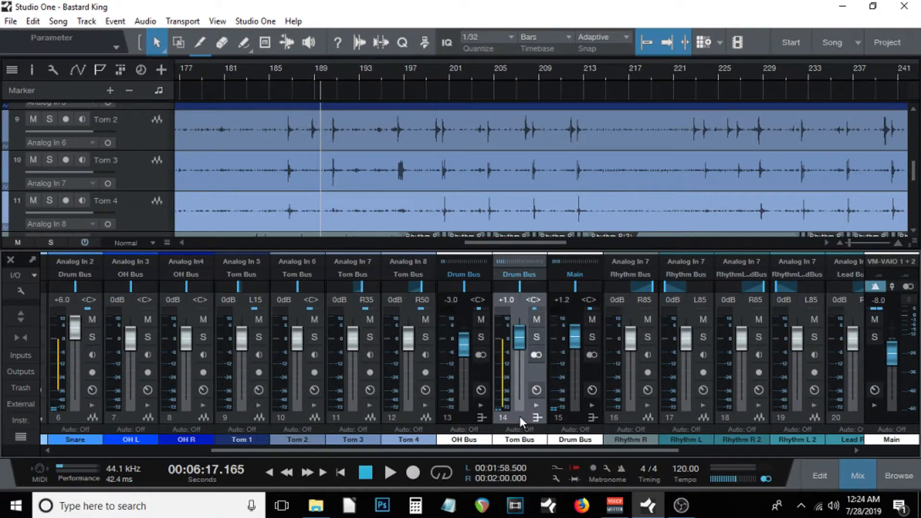
{"action": "scroll", "coordinate": [147, 168], "scroll_direction": "down", "scroll_amount": 1}
{"action": "scroll", "coordinate": [142, 174], "scroll_direction": "up", "scroll_amount": 1}
{"action": "left_click", "coordinate": [139, 220]}
{"action": "left_click", "coordinate": [129, 176]}
{"action": "left_click", "coordinate": [130, 132]}
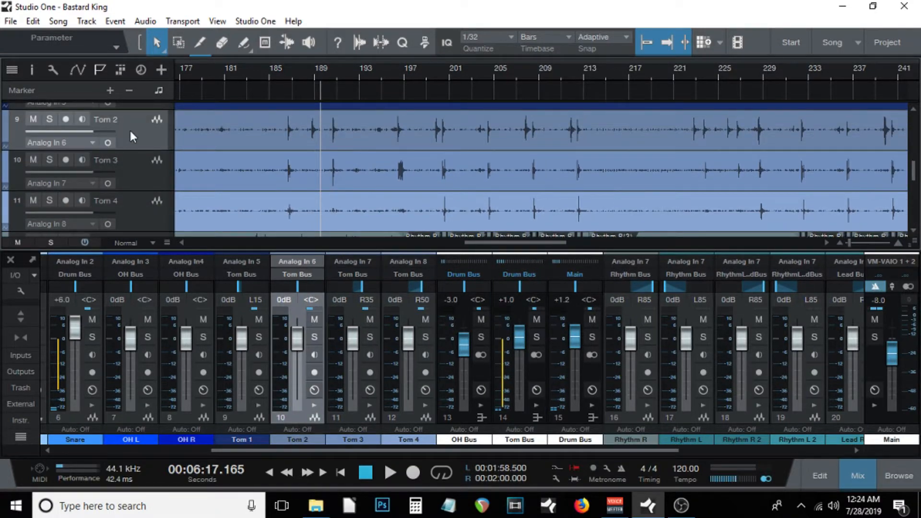
{"action": "scroll", "coordinate": [128, 128], "scroll_direction": "up", "scroll_amount": 1}
{"action": "left_click", "coordinate": [133, 120]}
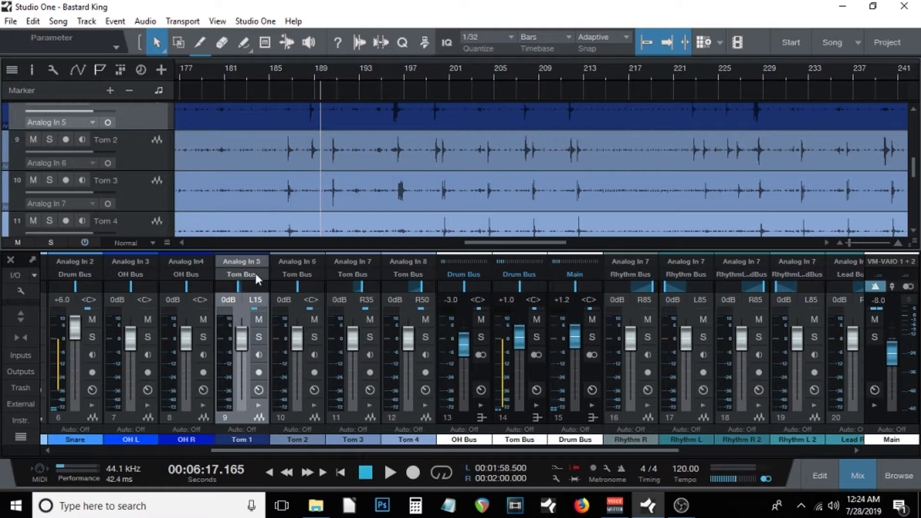
Step: Trace the bus routing by selecting the Tom Bus, Drum Bus and OH Bus in turn, ending on the Drum Bus
{"action": "left_click", "coordinate": [518, 419]}
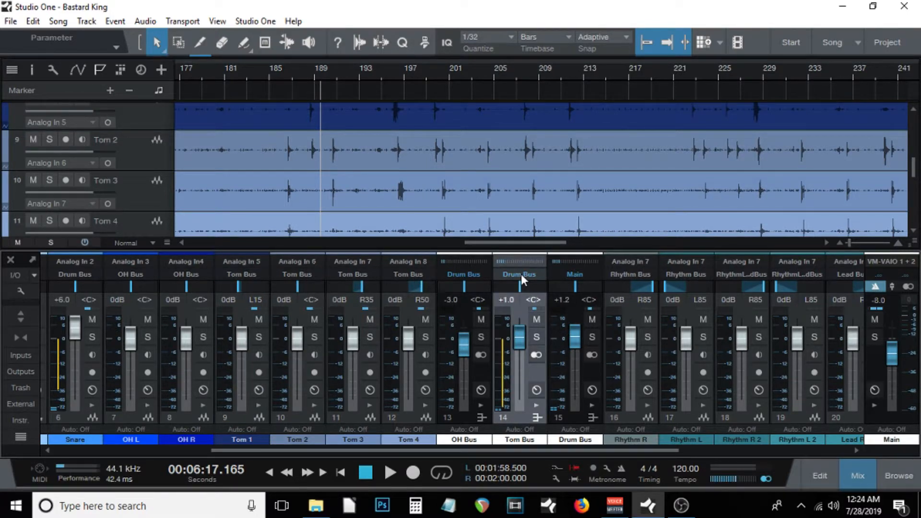
{"action": "left_click", "coordinate": [574, 418]}
{"action": "left_click", "coordinate": [462, 421]}
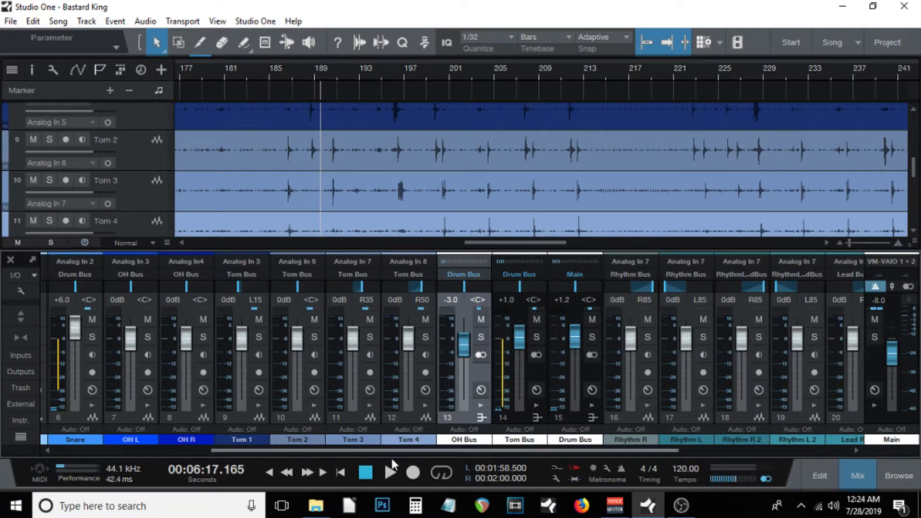
{"action": "left_click_drag", "start_coordinate": [400, 450], "coordinate": [246, 415]}
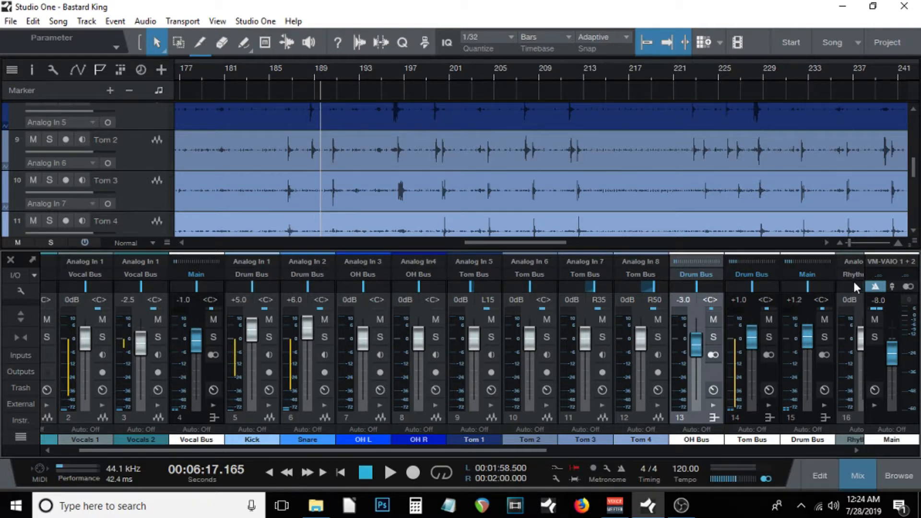
{"action": "left_click_drag", "start_coordinate": [491, 452], "coordinate": [613, 451]}
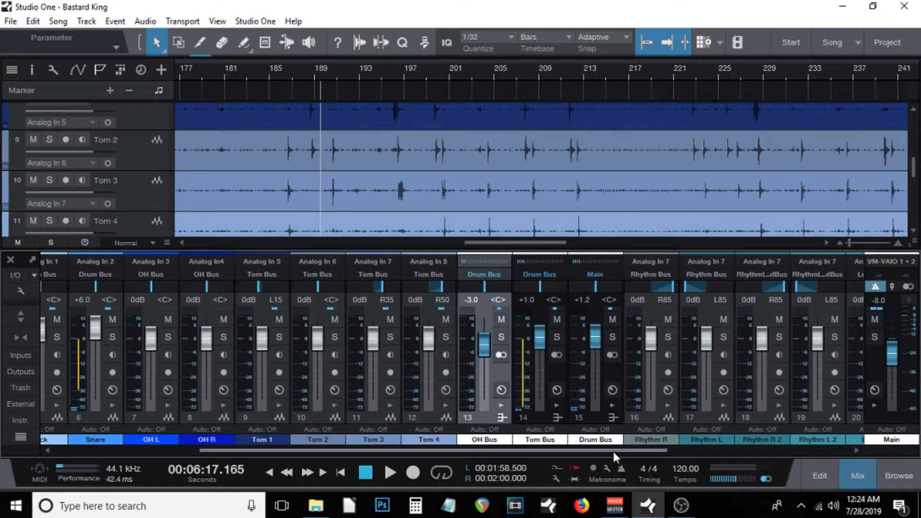
{"action": "left_click", "coordinate": [596, 413]}
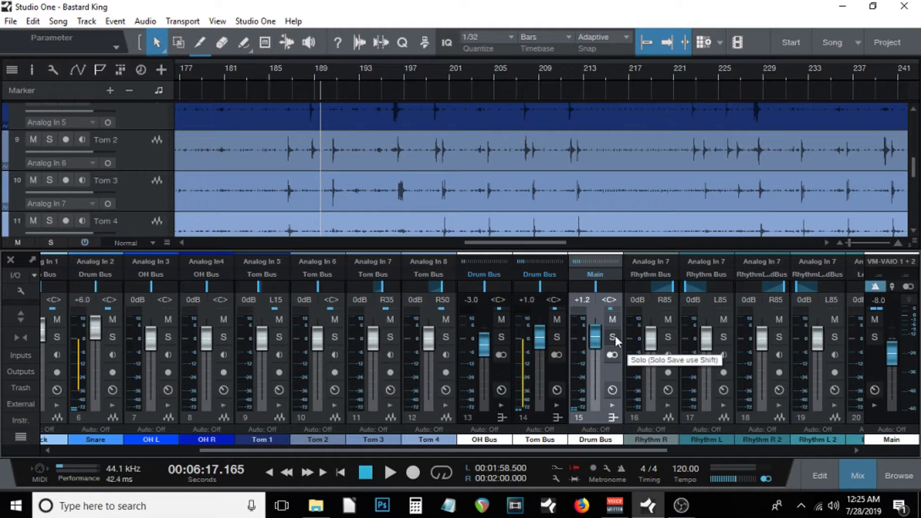
Step: Play the song and audition the Drum Bus, Tom Bus and OH Bus by soloing and unsoloing each one in turn
{"action": "key", "text": "space"}
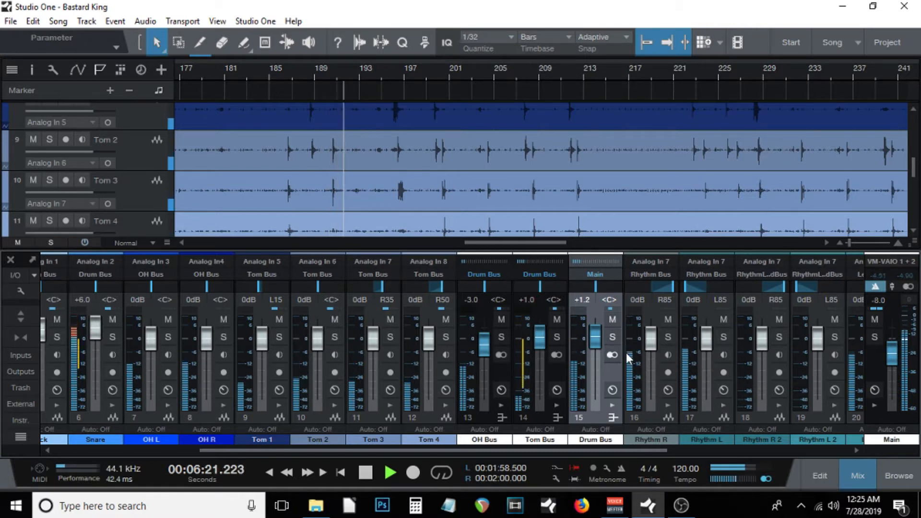
{"action": "left_click", "coordinate": [611, 337]}
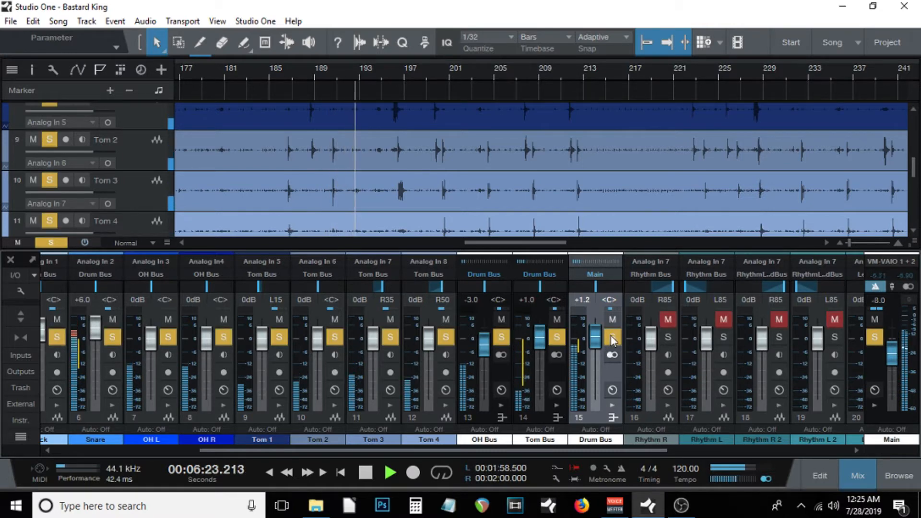
{"action": "left_click", "coordinate": [611, 336]}
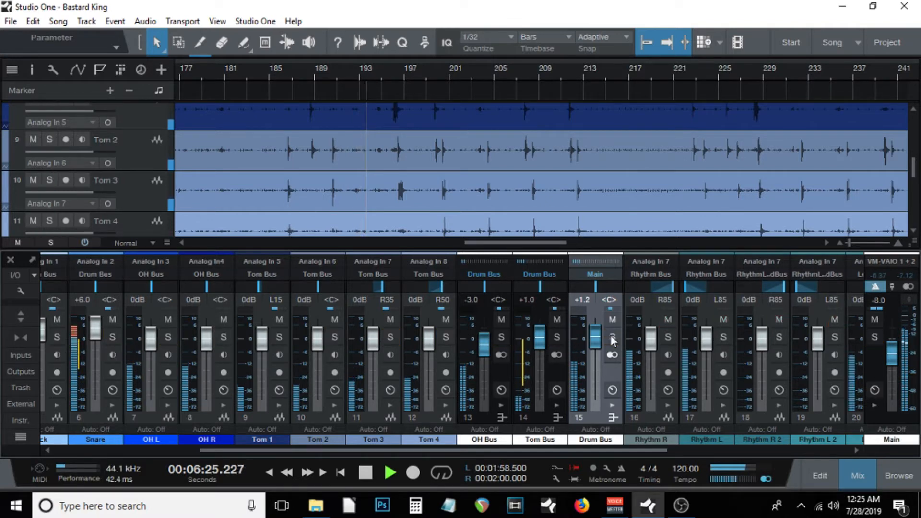
{"action": "left_click", "coordinate": [555, 337]}
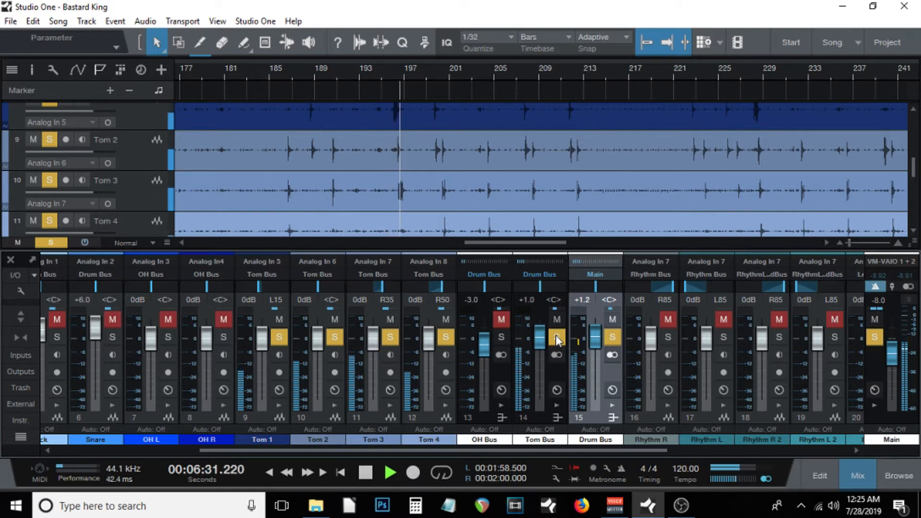
{"action": "left_click", "coordinate": [555, 336]}
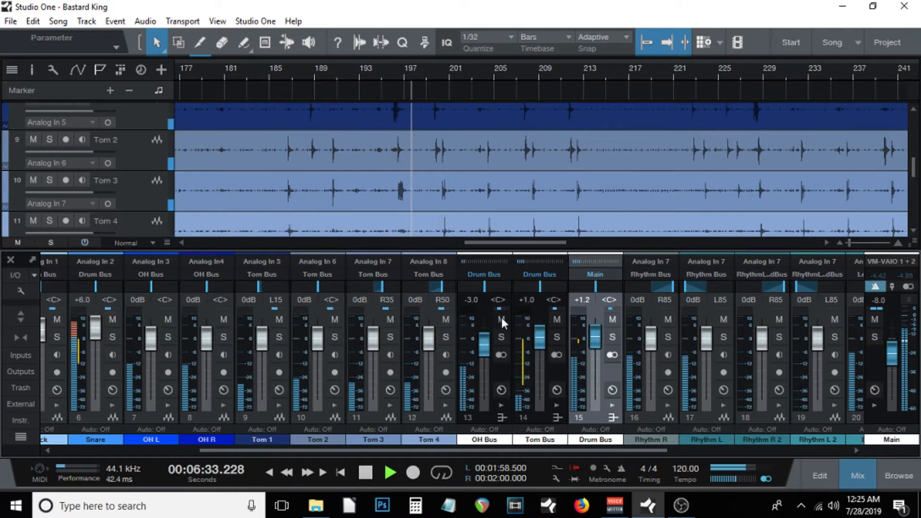
{"action": "left_click", "coordinate": [501, 336]}
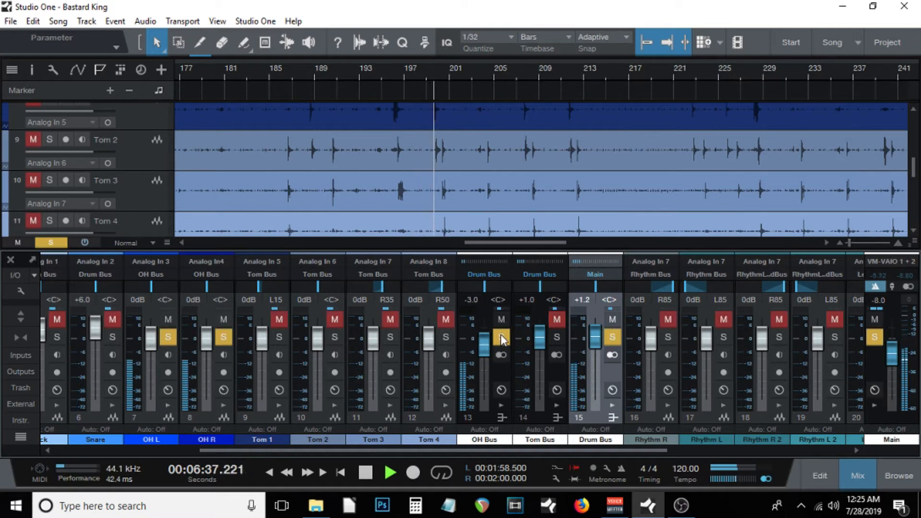
{"action": "left_click", "coordinate": [501, 336]}
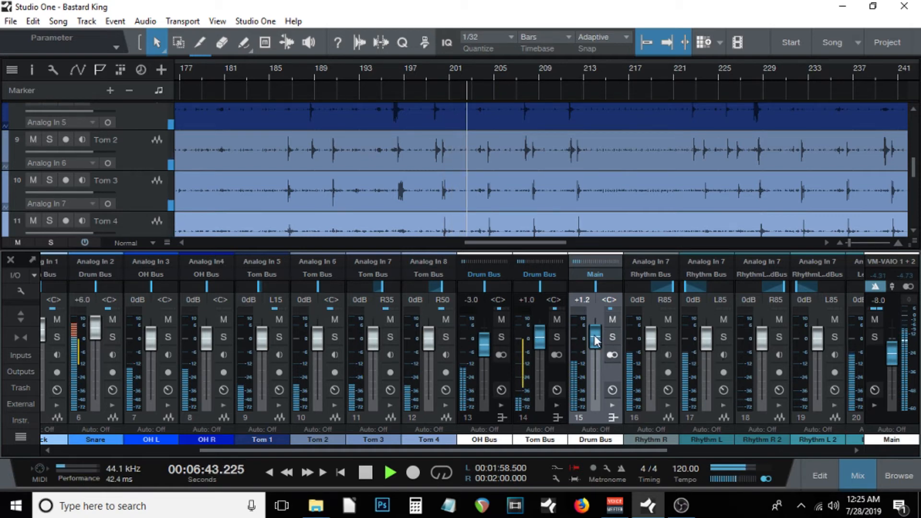
Step: Raise the Drum Bus fader during playback, reset its level to +1.2 dB, and stop playback
{"action": "mouse_move", "coordinate": [595, 341]}
{"action": "left_mouse_down"}
{"action": "mouse_move", "coordinate": [595, 368]}
{"action": "mouse_move", "coordinate": [597, 321]}
{"action": "mouse_move", "coordinate": [598, 332]}
{"action": "left_mouse_up"}
{"action": "left_click", "coordinate": [582, 299]}
{"action": "type", "text": "1.2"}
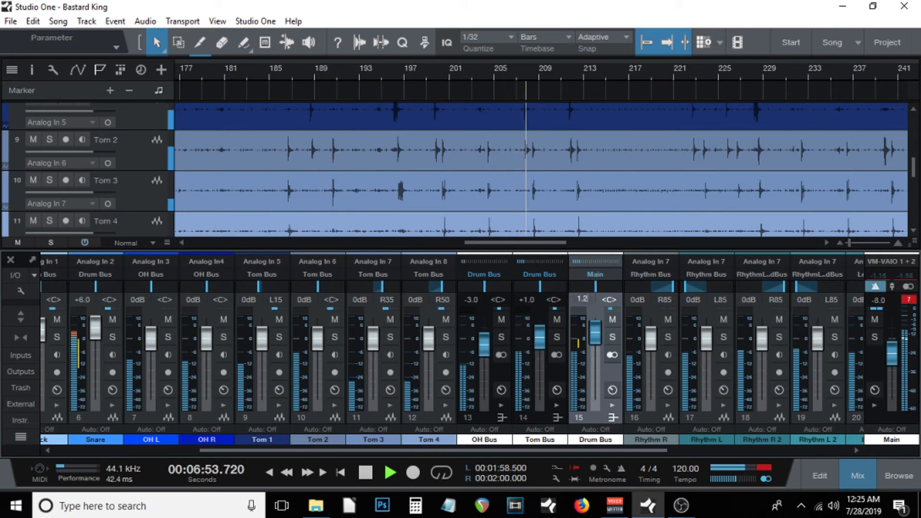
{"action": "key", "text": "Return"}
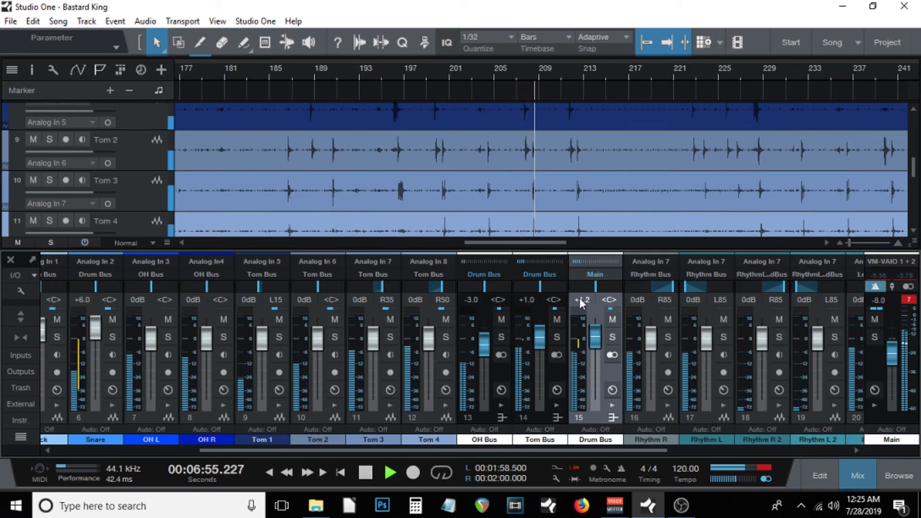
{"action": "key", "text": "space"}
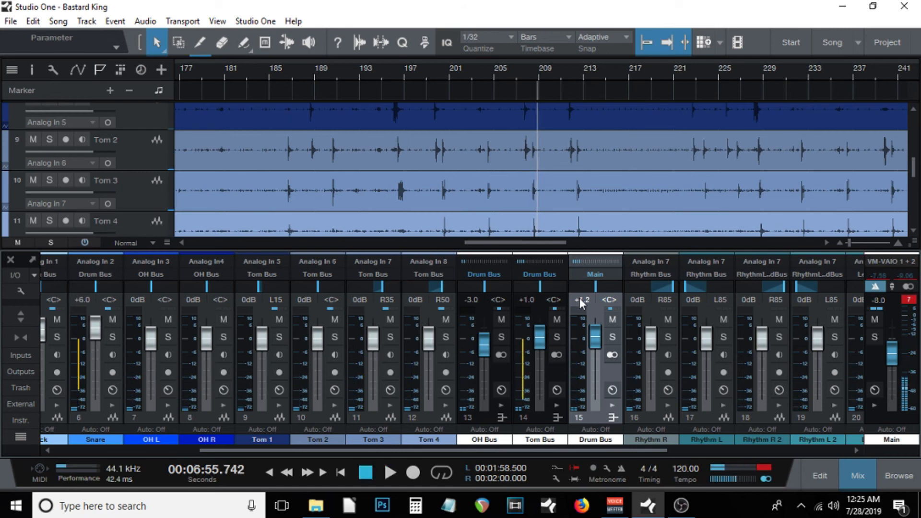